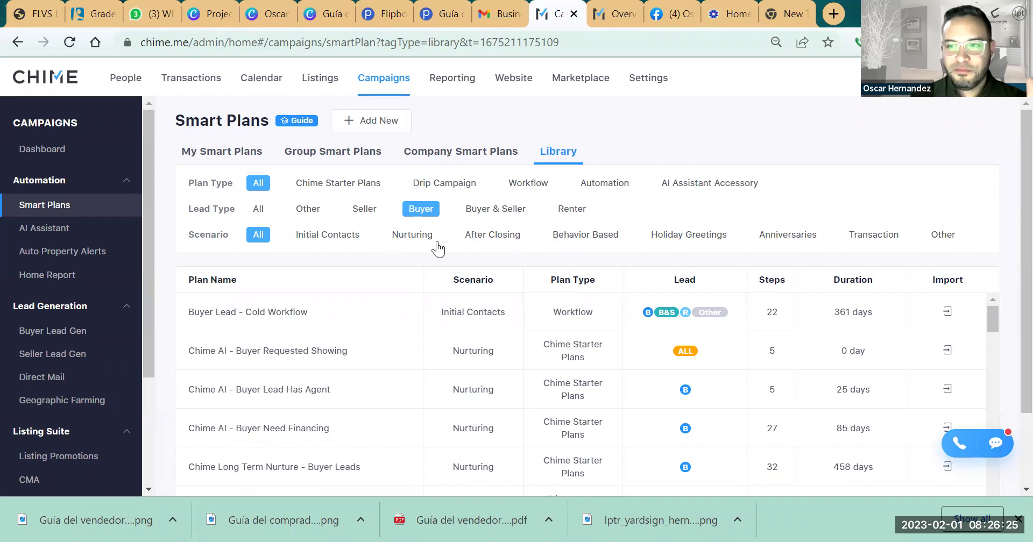
Step: Filter the buyer plans in the library by the Nurturing scenario and open Chime AI - Buyer Need Financing for import
click(424, 242)
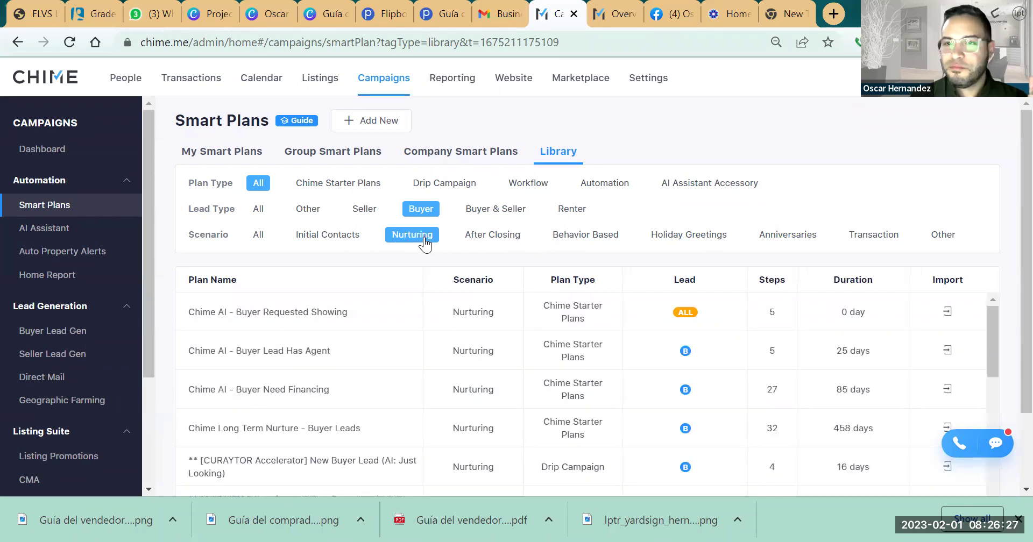
scroll(742, 325, down, 2)
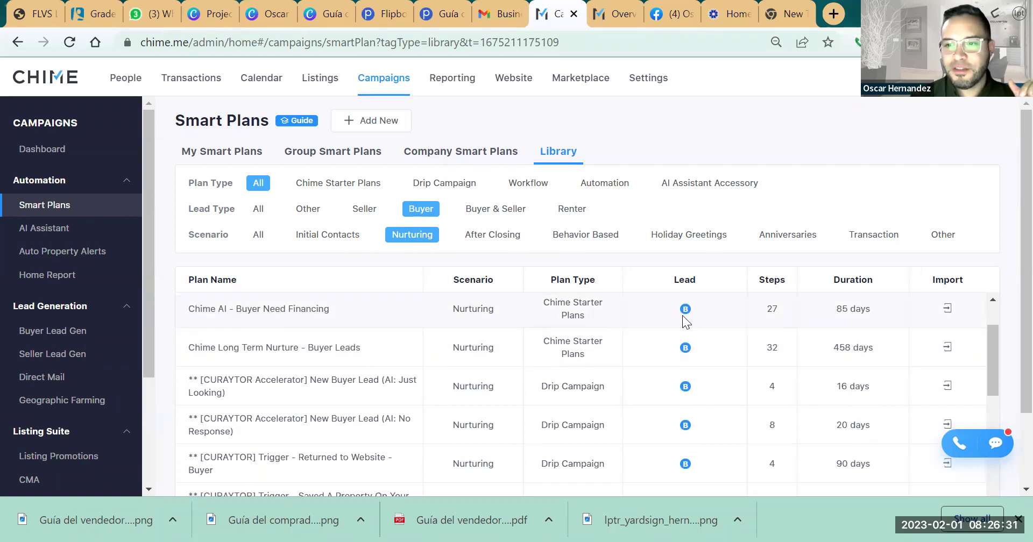
triple_click(871, 309)
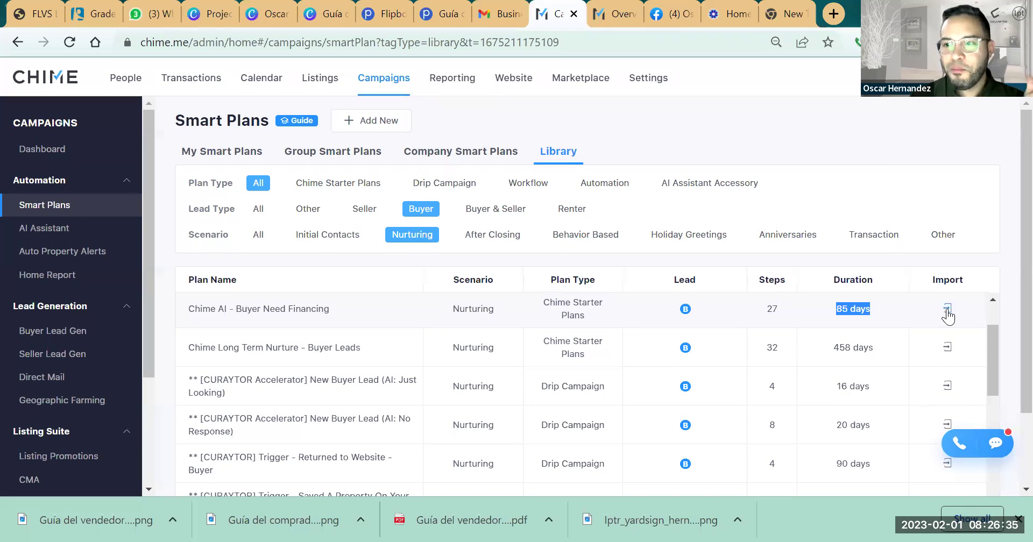
click(946, 310)
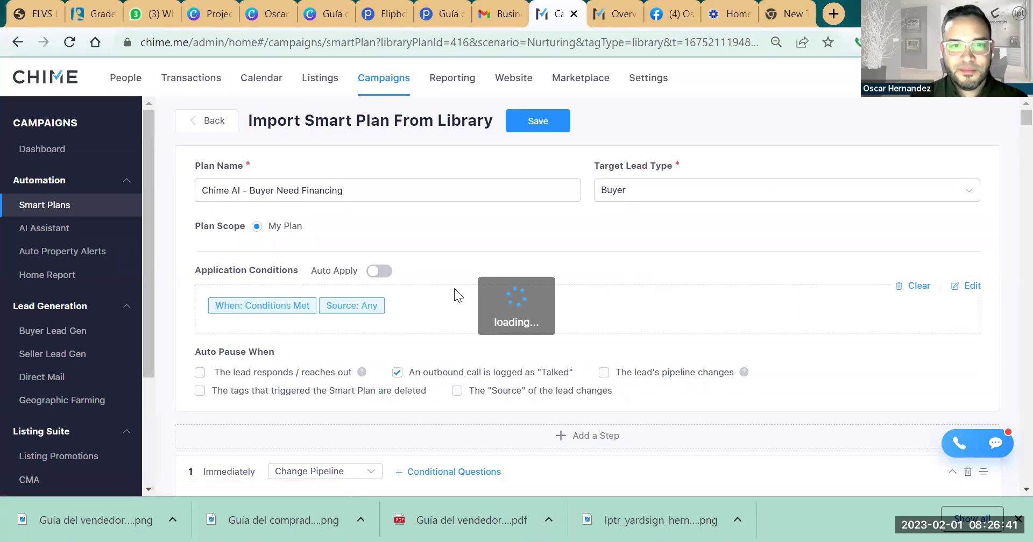
Step: Translate the email body of plan step 2 from English into Spanish with Google Translate and copy the translation
scroll(589, 272, down, 10)
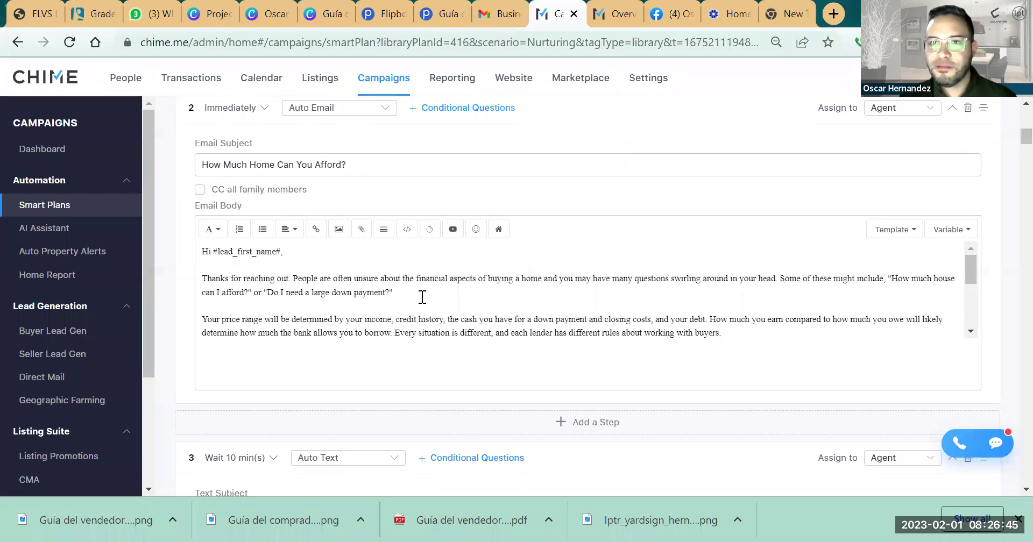
key(ctrl+a)
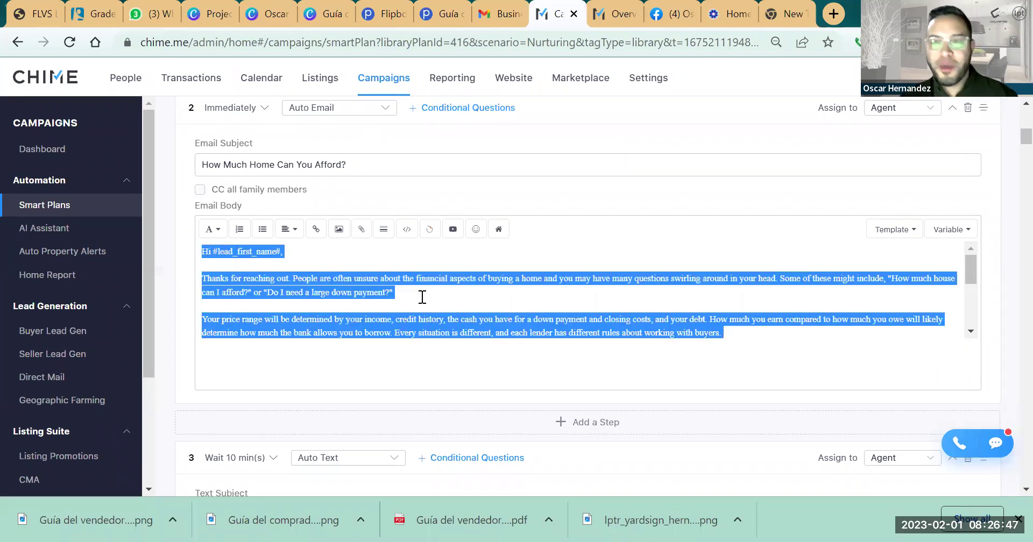
key(ctrl+t)
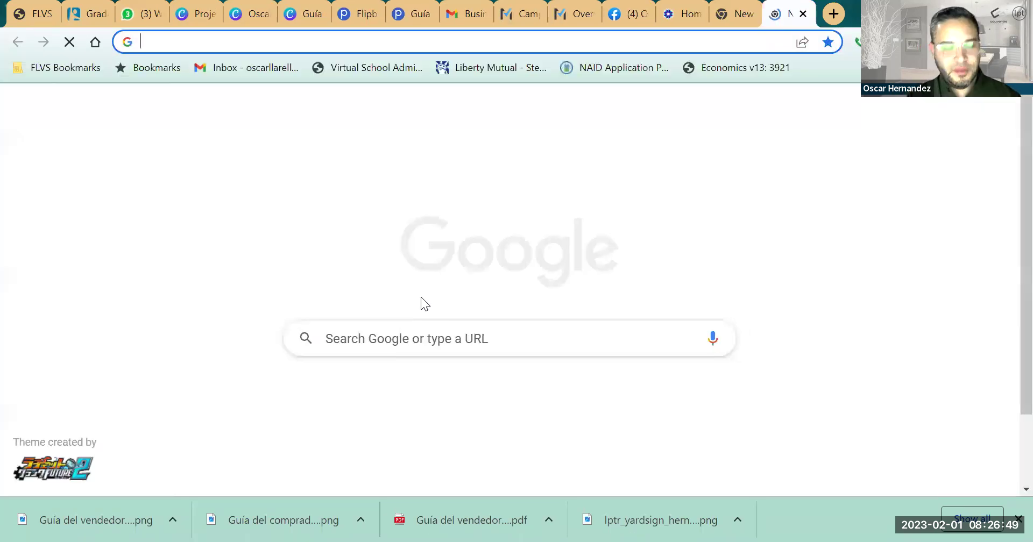
text(tra)
key(Return)
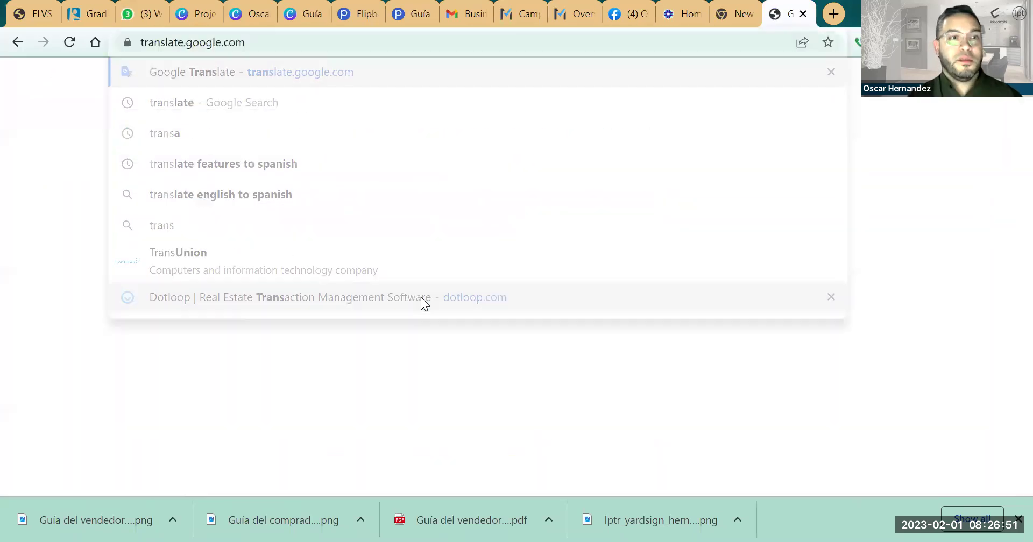
key(ctrl+v)
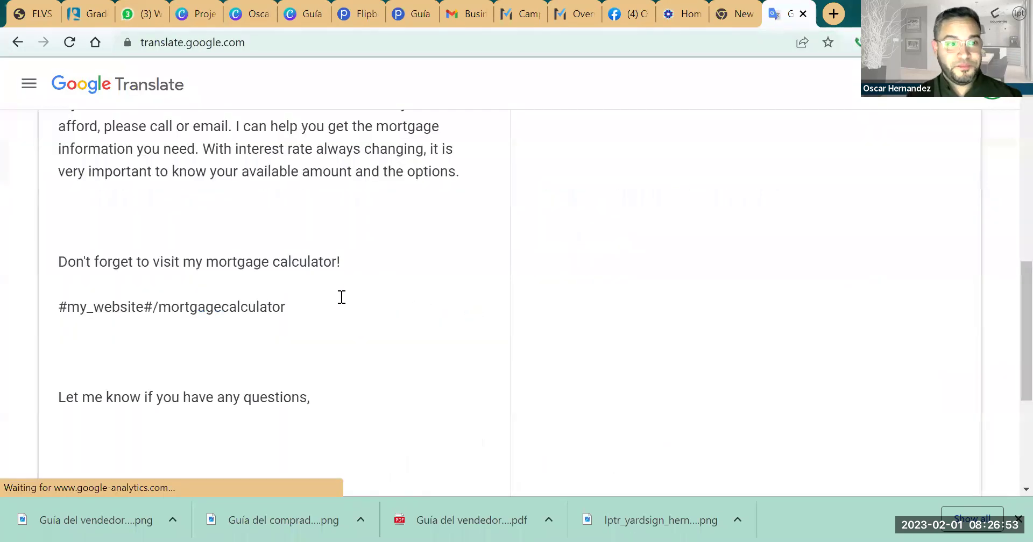
scroll(653, 321, down, 4)
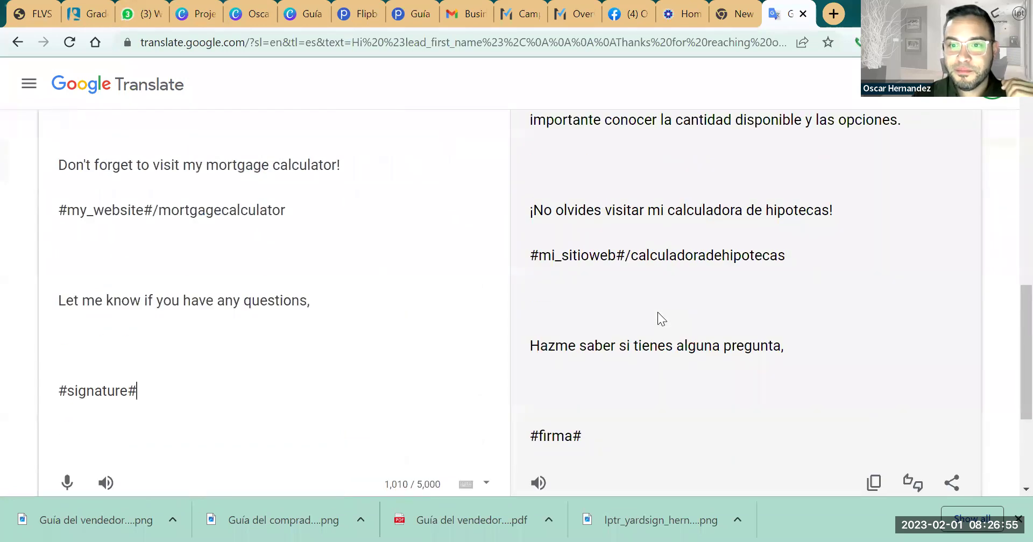
scroll(657, 312, down, 3)
click(873, 322)
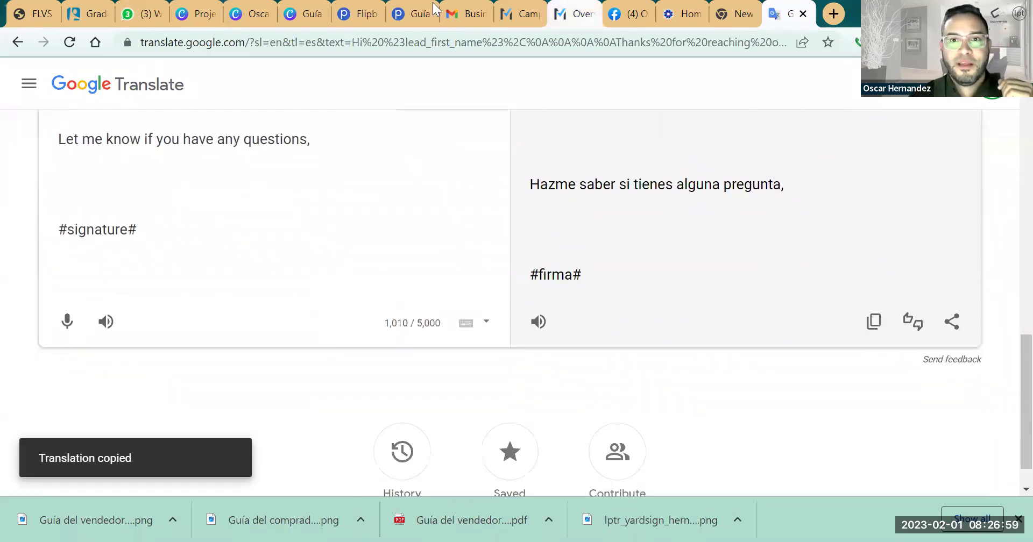
Step: Back in the Chime import form, replace the email body of plan step 2 with the copied Spanish translation
click(519, 13)
key(ctrl+v)
scroll(442, 319, up, 2)
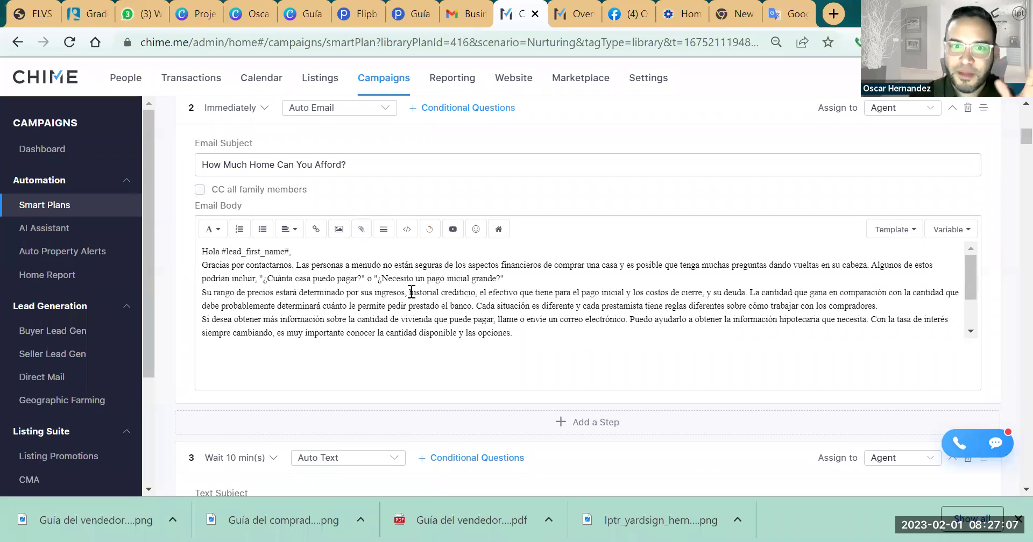
scroll(484, 275, down, 2)
scroll(487, 274, up, 2)
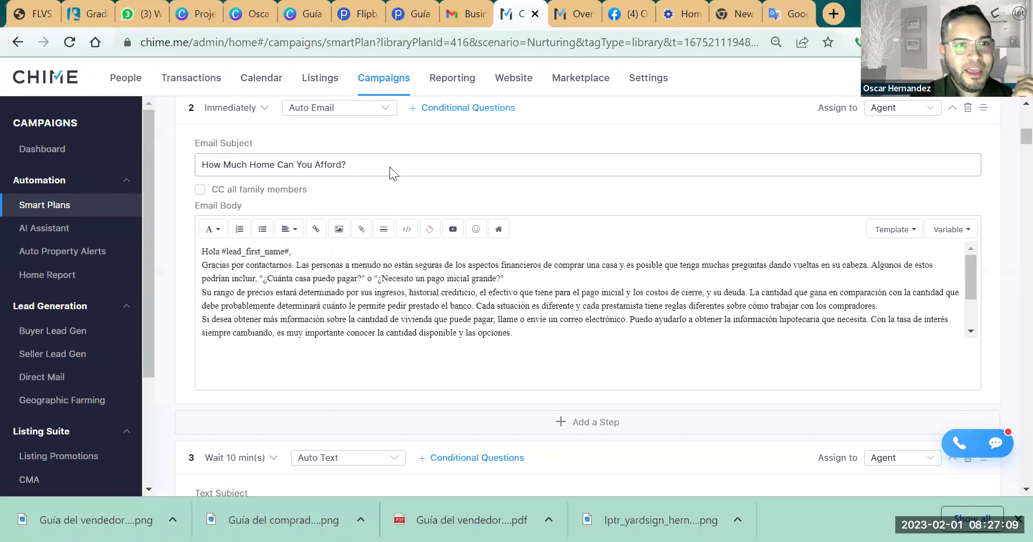
Step: Review the plan's remaining texts, emails, call notes and wait times from step 3 through the final pipeline change
scroll(389, 167, up, 3)
scroll(320, 276, down, 10)
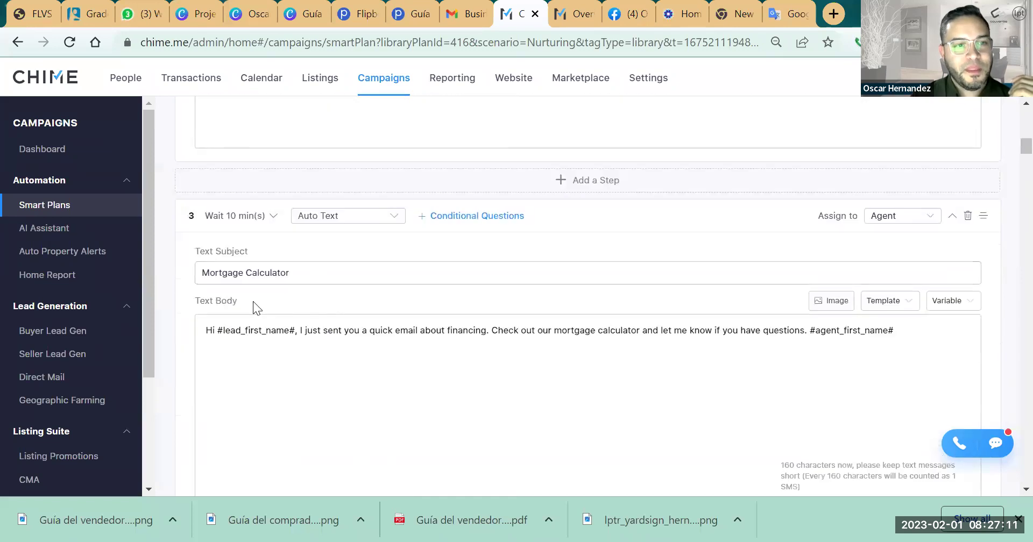
triple_click(411, 342)
scroll(422, 314, down, 7)
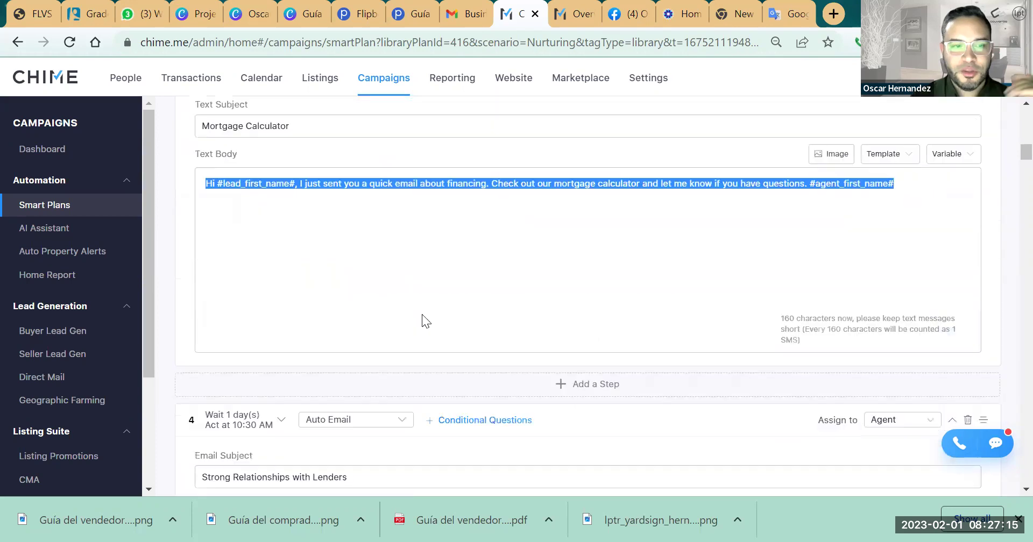
scroll(263, 289, down, 2)
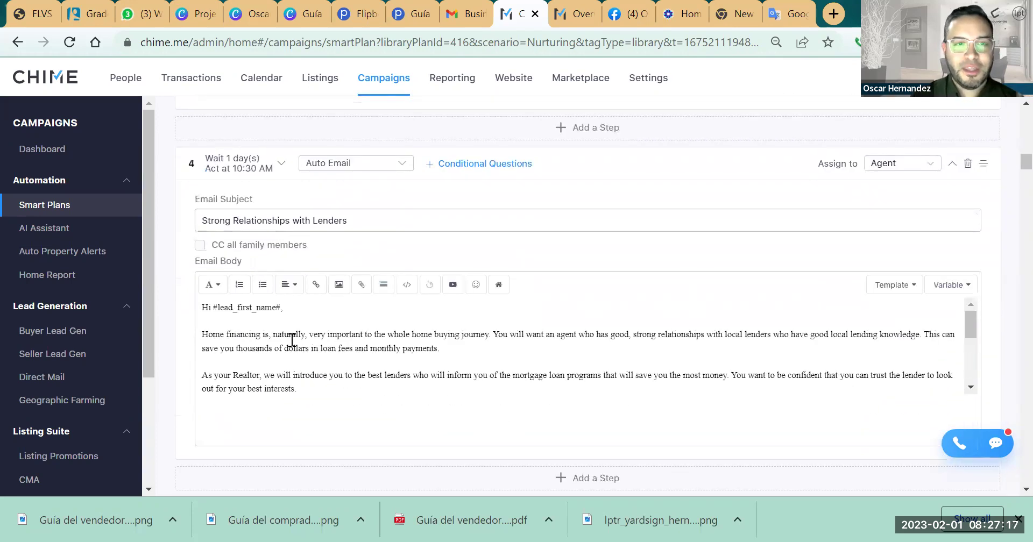
scroll(290, 339, down, 5)
scroll(180, 324, down, 3)
scroll(180, 324, down, 2)
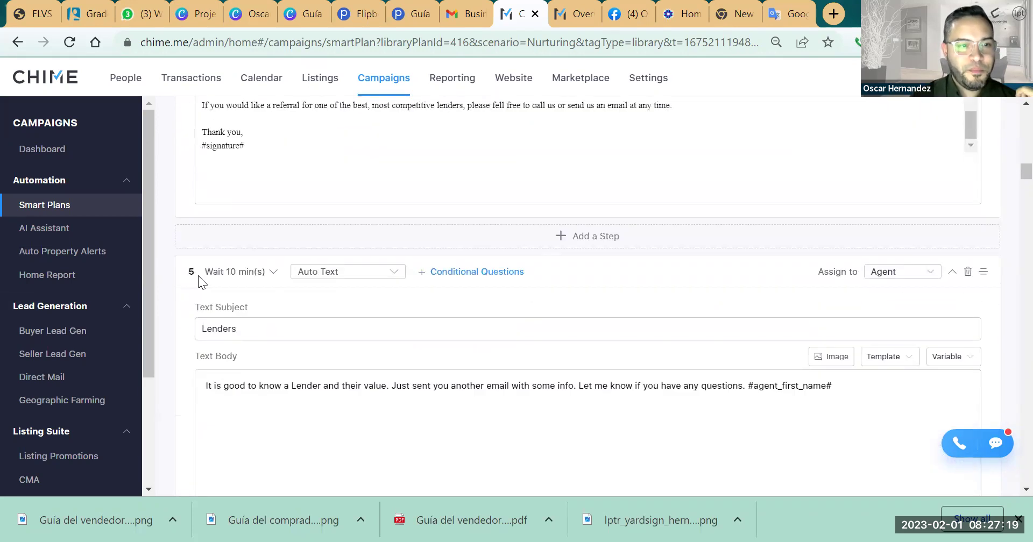
scroll(258, 390, down, 6)
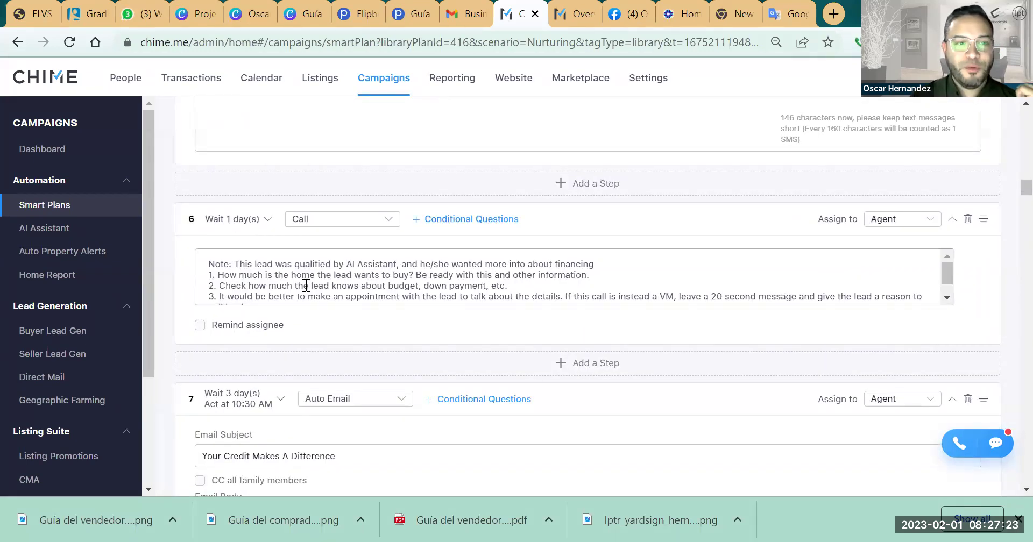
drag(257, 264, 321, 296)
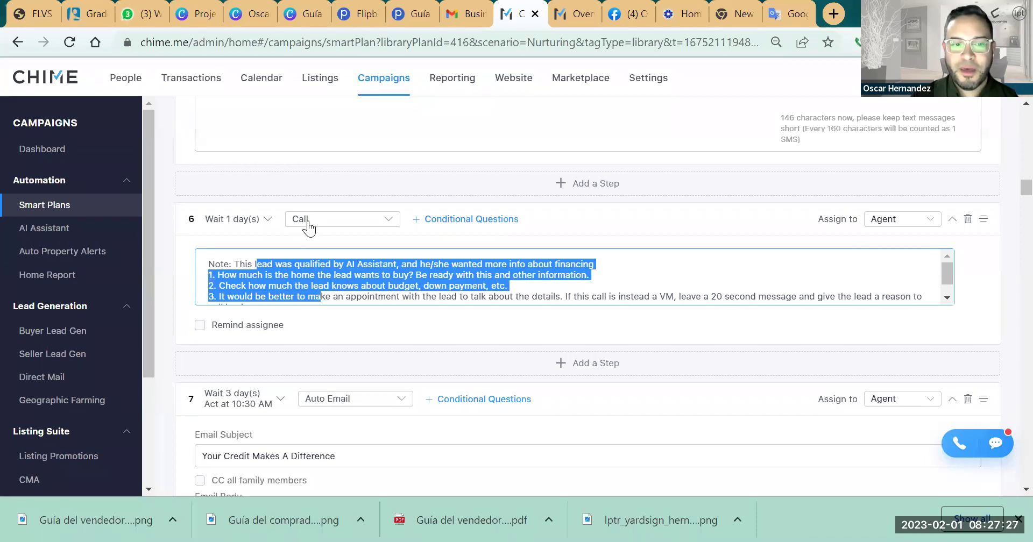
scroll(433, 290, down, 3)
scroll(435, 290, down, 20)
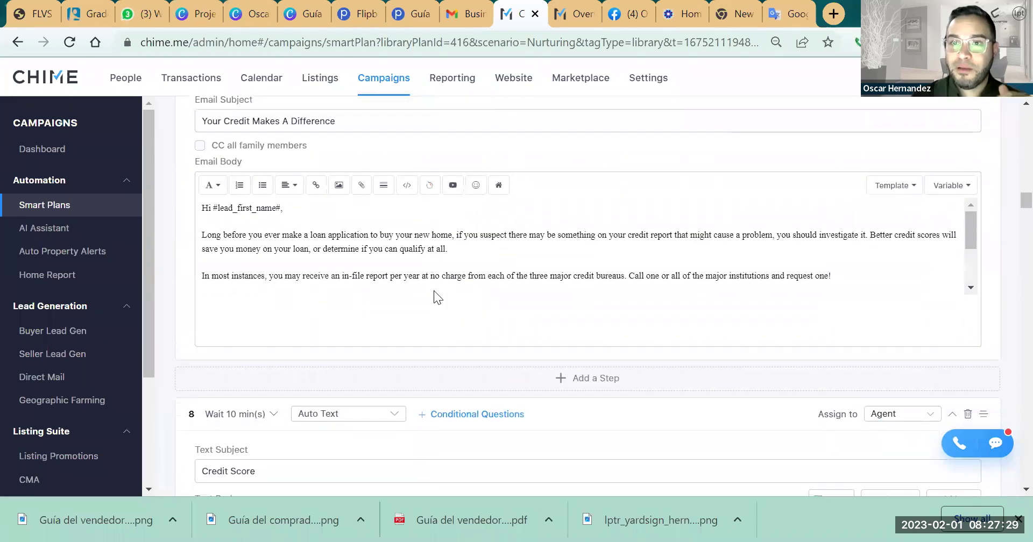
scroll(435, 290, down, 20)
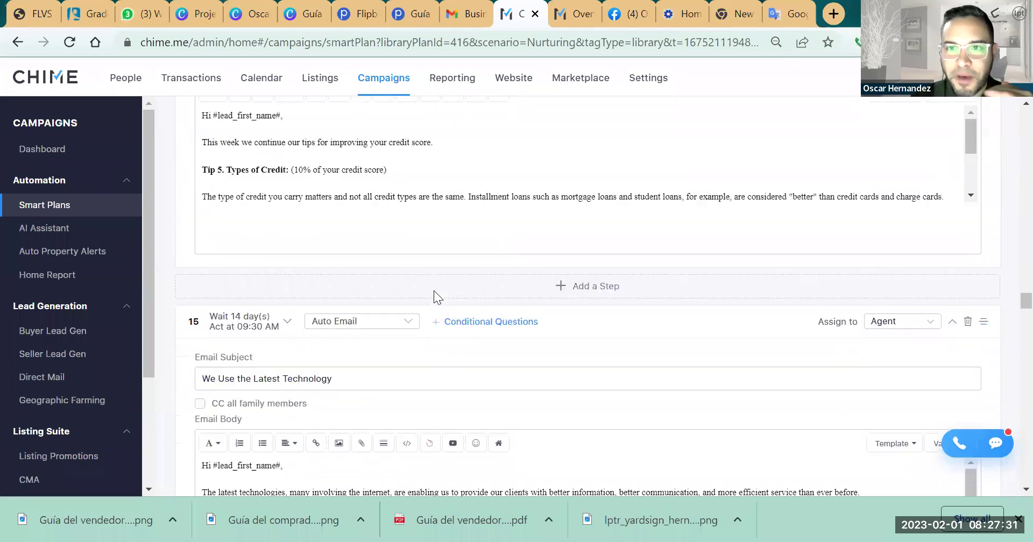
scroll(434, 290, down, 10)
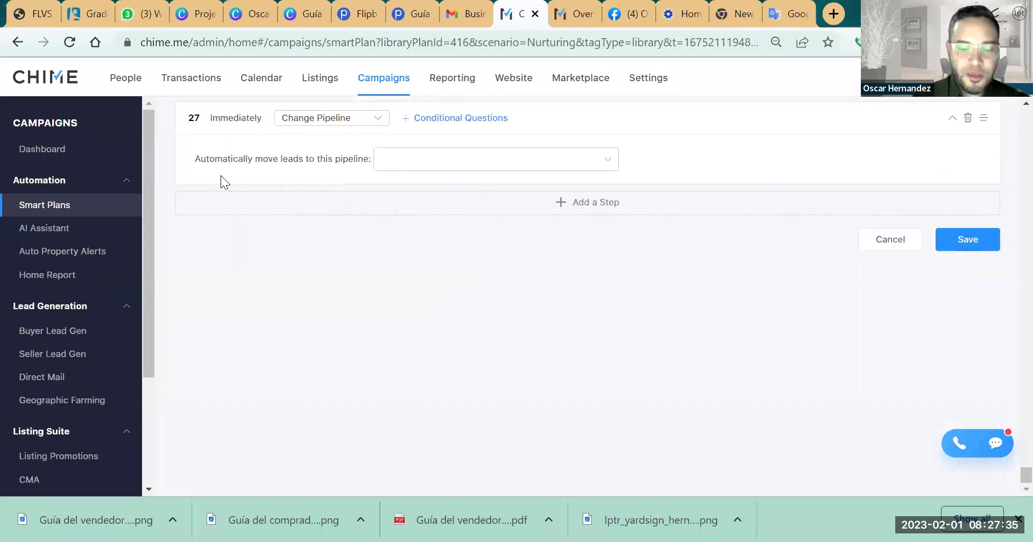
scroll(220, 175, up, 20)
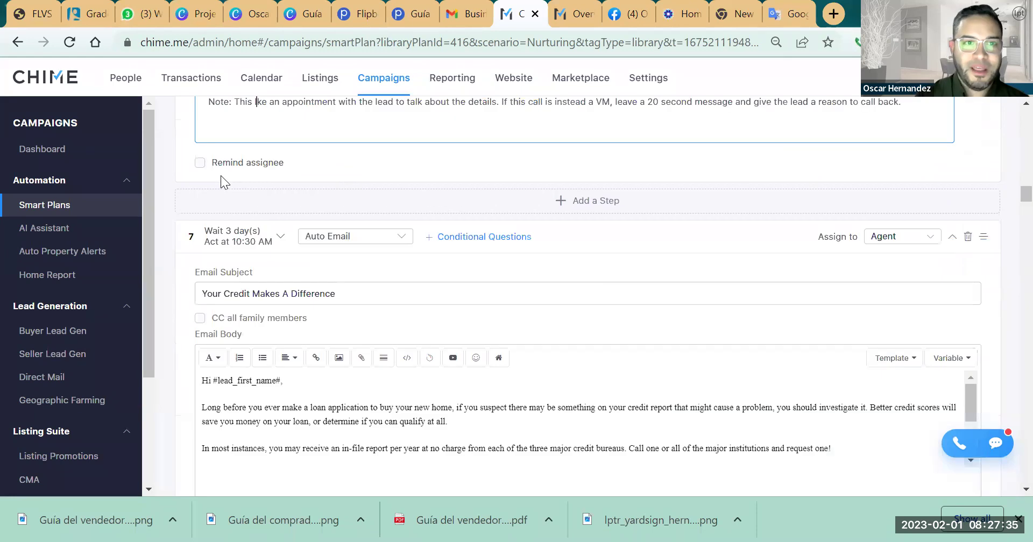
Step: Leave the plan import without saving and check the Auto Apply settings of the plans in My Smart Plans
click(18, 47)
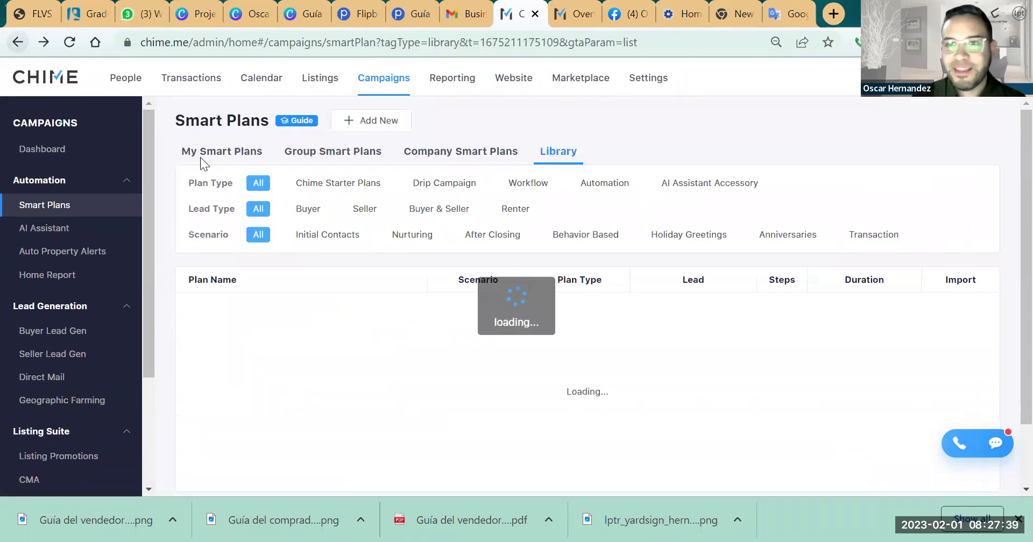
click(252, 157)
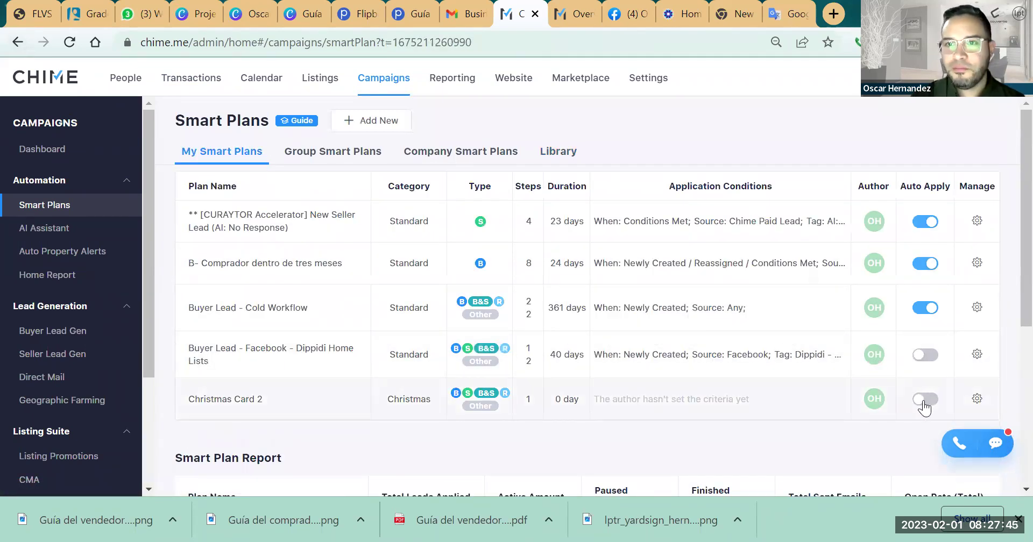
click(923, 403)
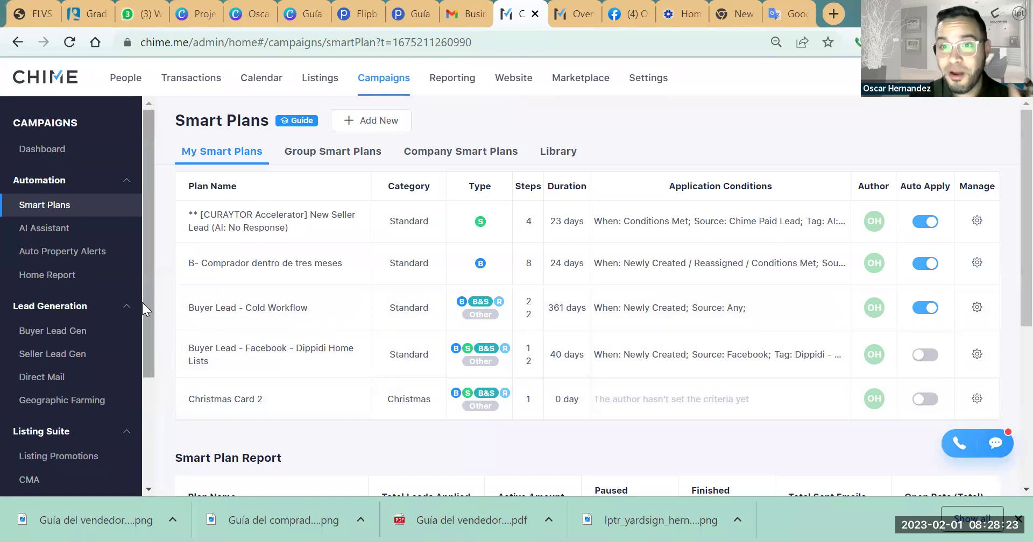
Step: Review the automated Property Alert, Market Snapshot and Market Report settings, ending on Property Alert
click(80, 260)
scroll(329, 315, down, 3)
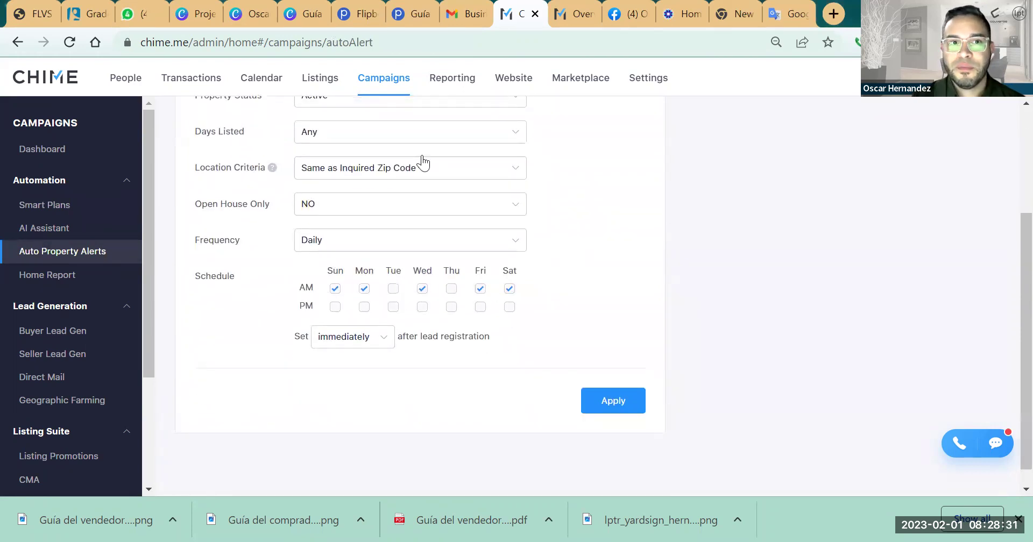
scroll(422, 162, up, 3)
click(315, 156)
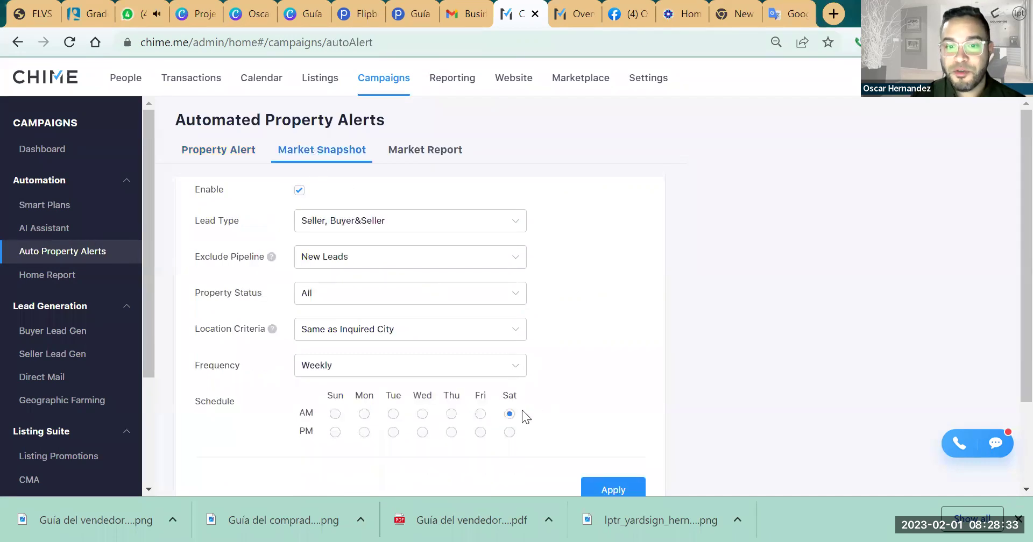
click(418, 153)
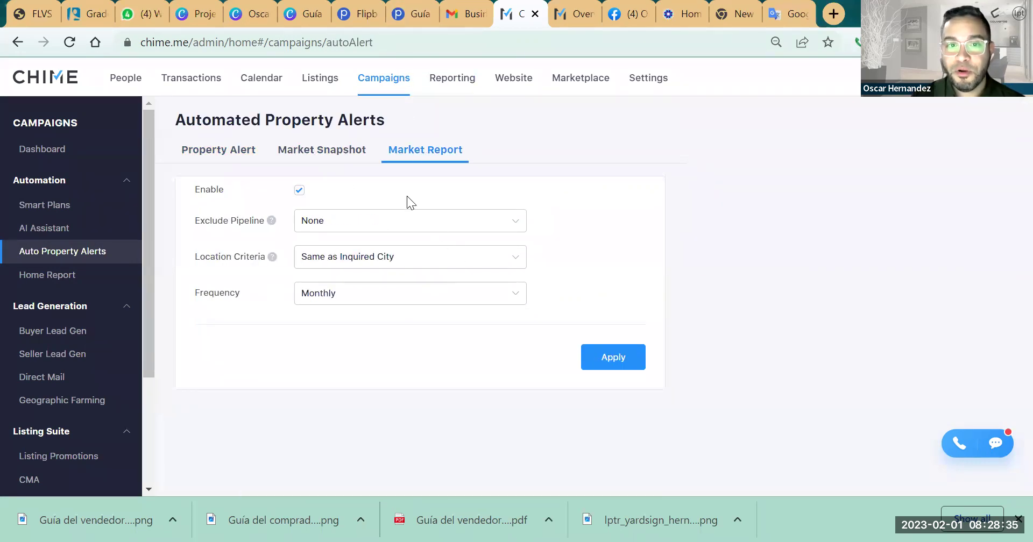
click(218, 154)
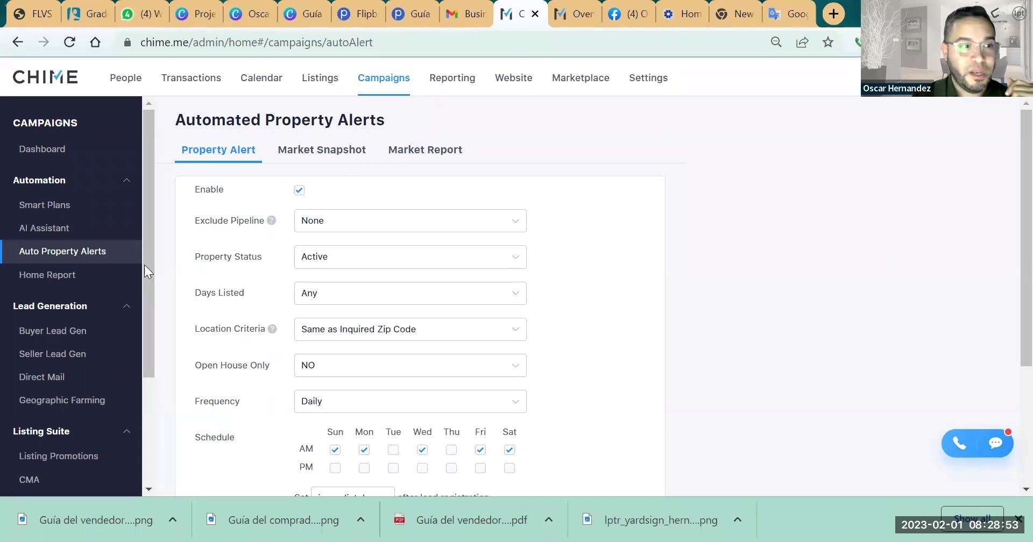
Step: Sort all leads by lead score from highest to lowest and open the first lead's profile
click(128, 80)
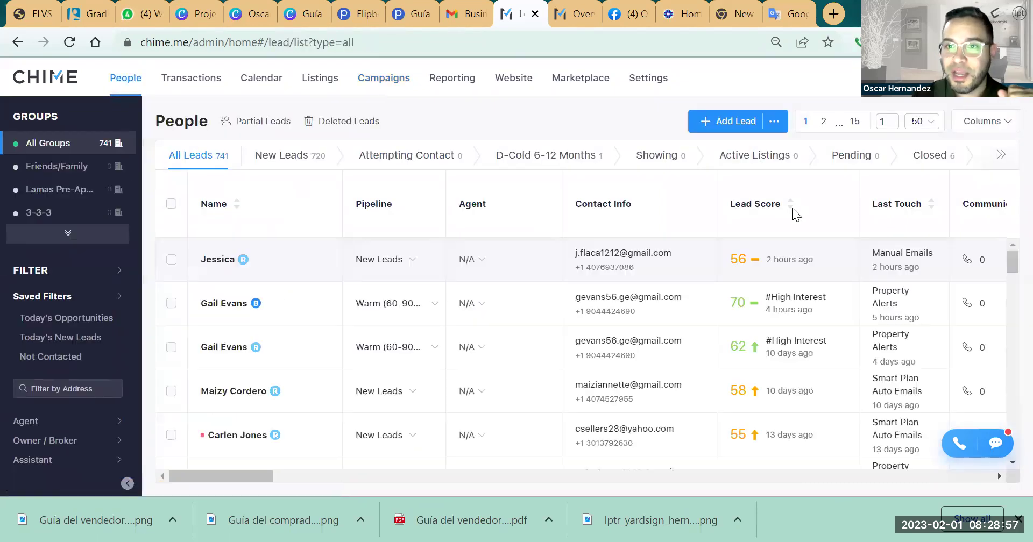
click(734, 212)
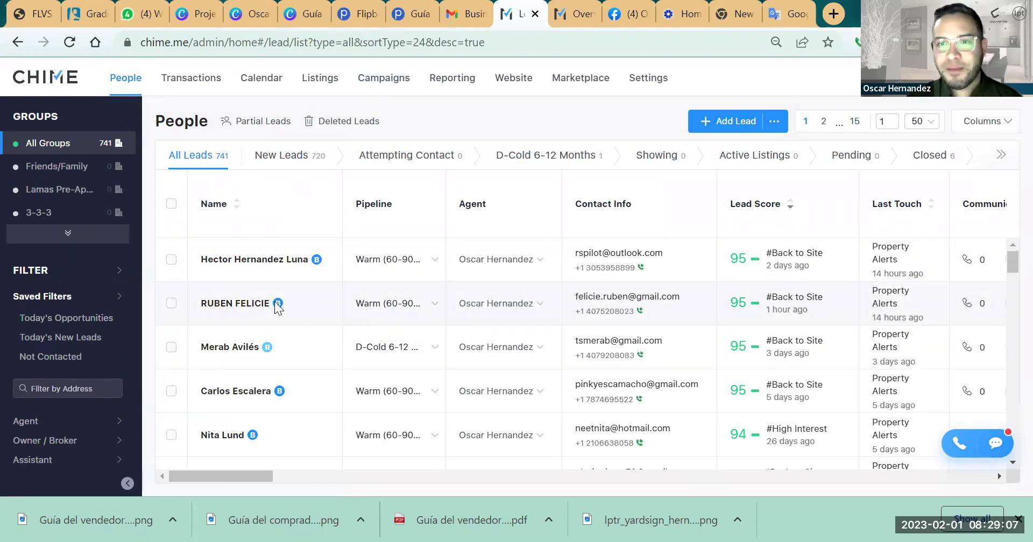
click(248, 266)
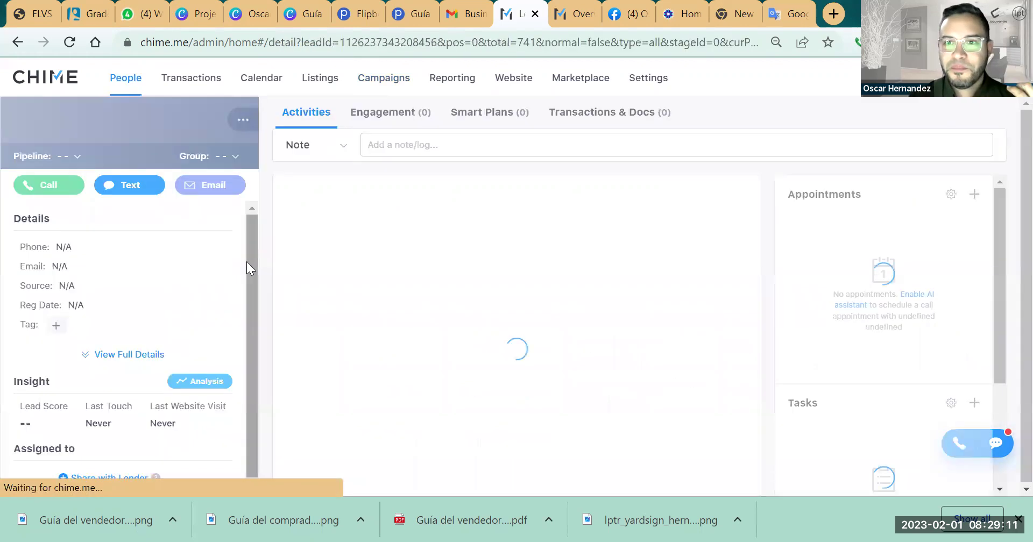
Step: Start a new property alert for the lead, review the available search filters, and proceed to the alert settings
click(242, 121)
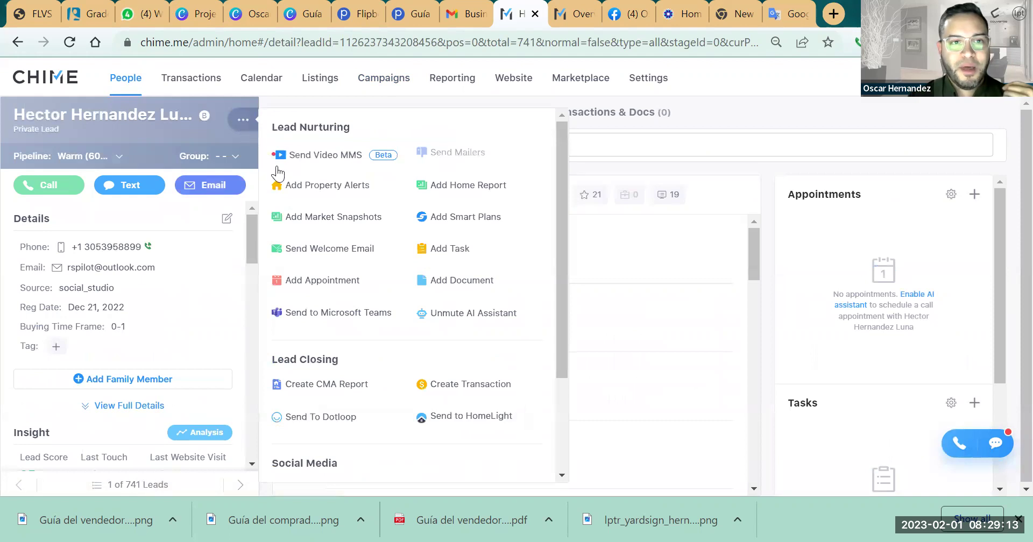
click(307, 191)
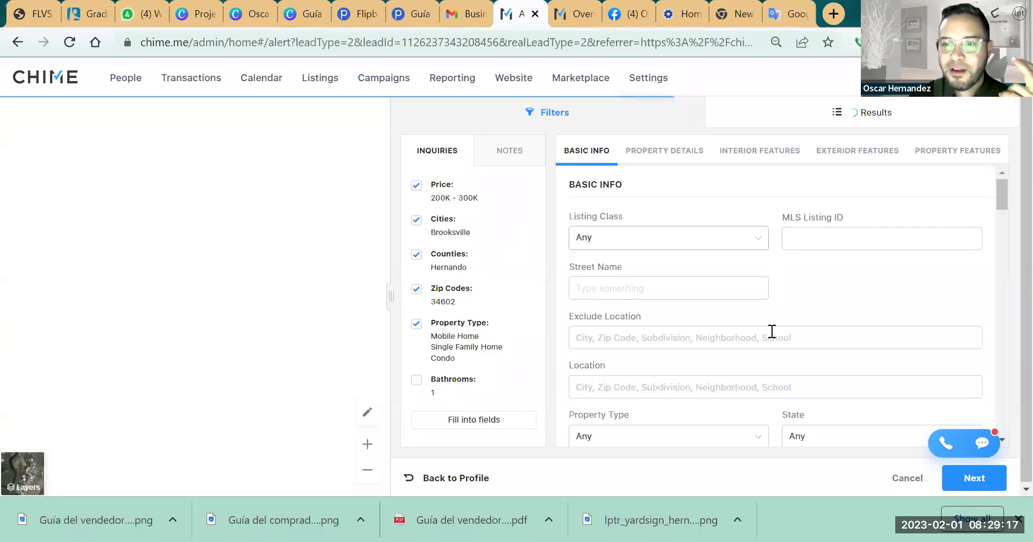
scroll(769, 331, down, 5)
scroll(711, 313, up, 5)
scroll(711, 313, down, 10)
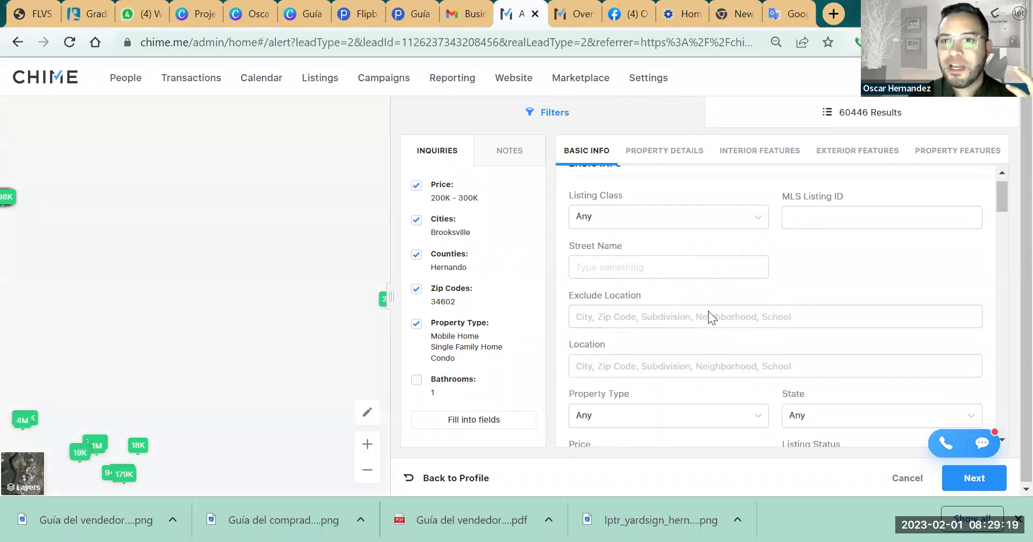
click(960, 482)
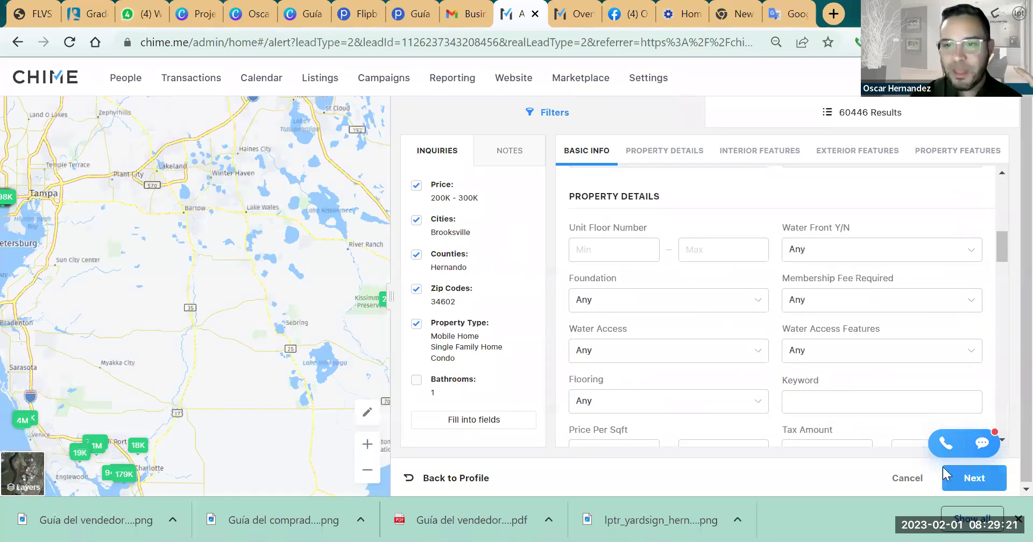
Step: Try a daily email schedule for Sunday through Thursday mornings and leave the alert settings without saving
scroll(500, 301, down, 3)
click(456, 384)
click(518, 383)
click(548, 383)
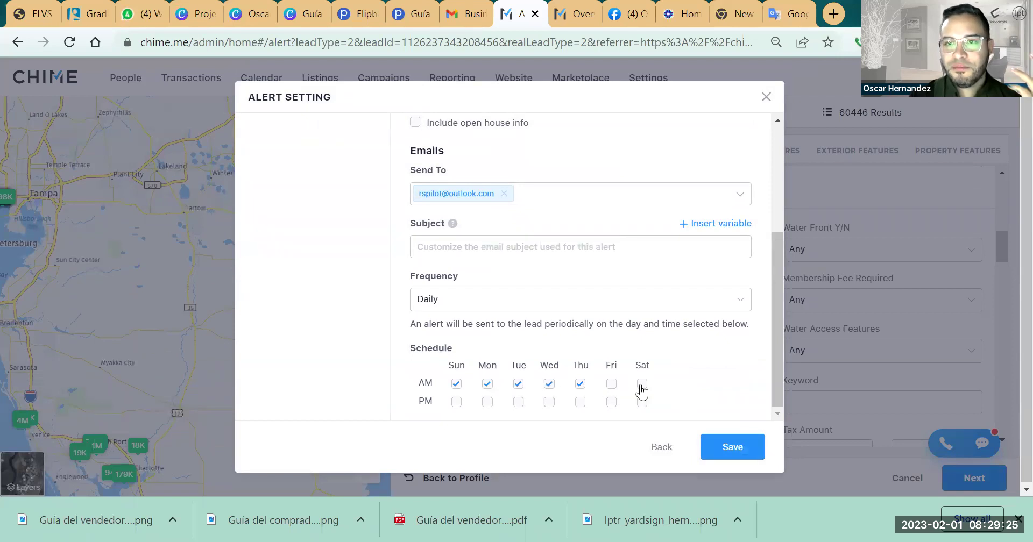
click(764, 96)
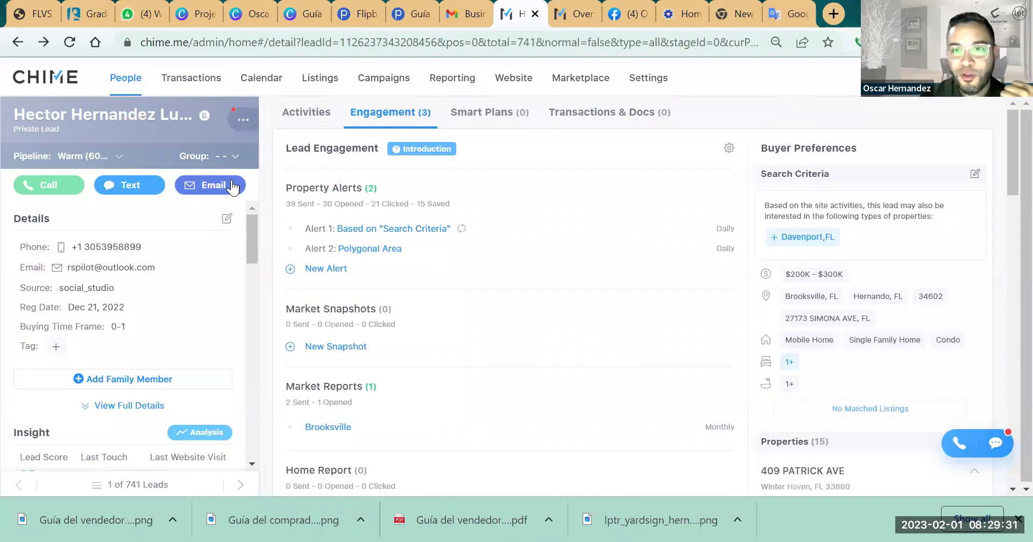
Step: Return to the list of all leads and review their last touch times and email communication counts
key(alt+Left)
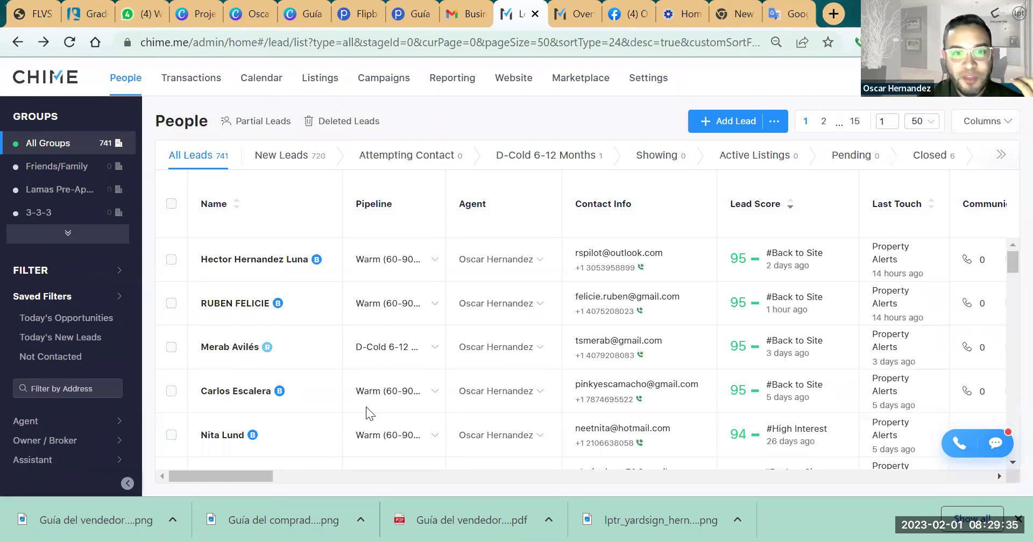
scroll(586, 350, right, 3)
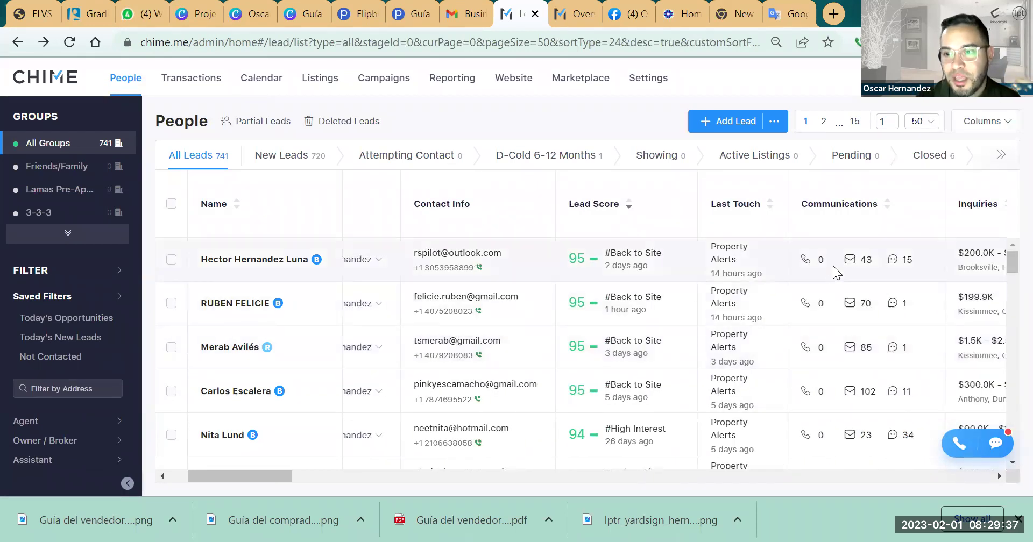
drag(859, 260, 875, 266)
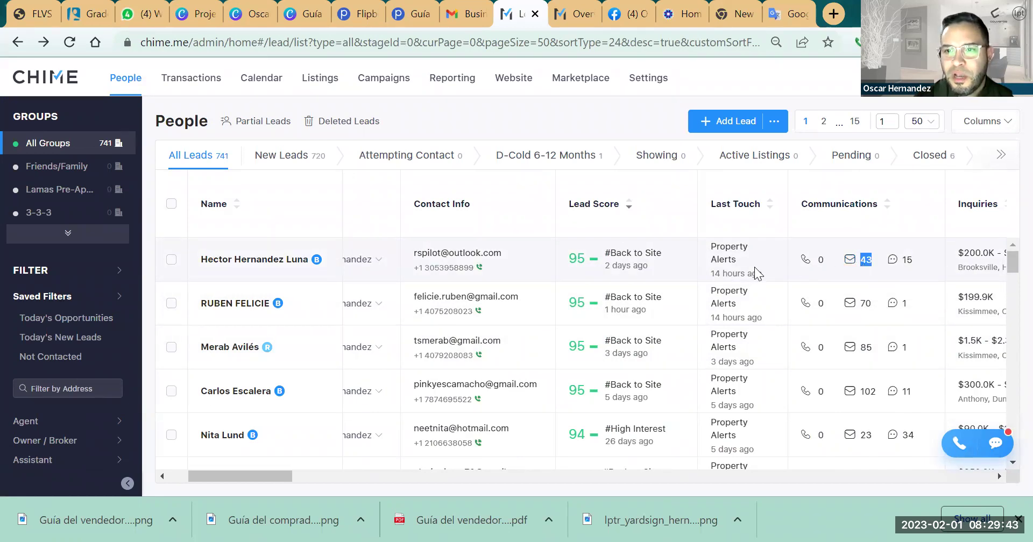
drag(710, 290, 762, 274)
click(692, 282)
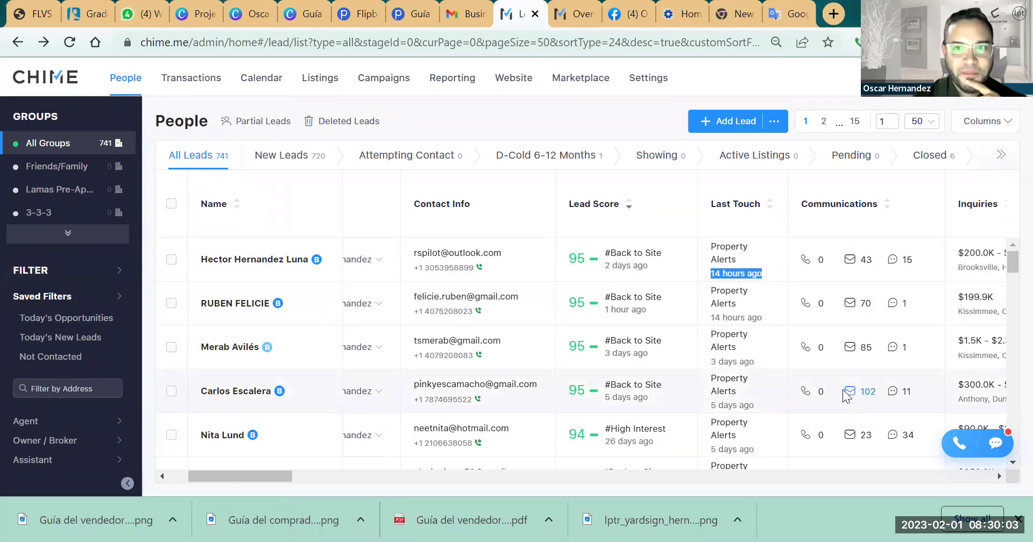
scroll(860, 398, down, 5)
scroll(857, 383, down, 2)
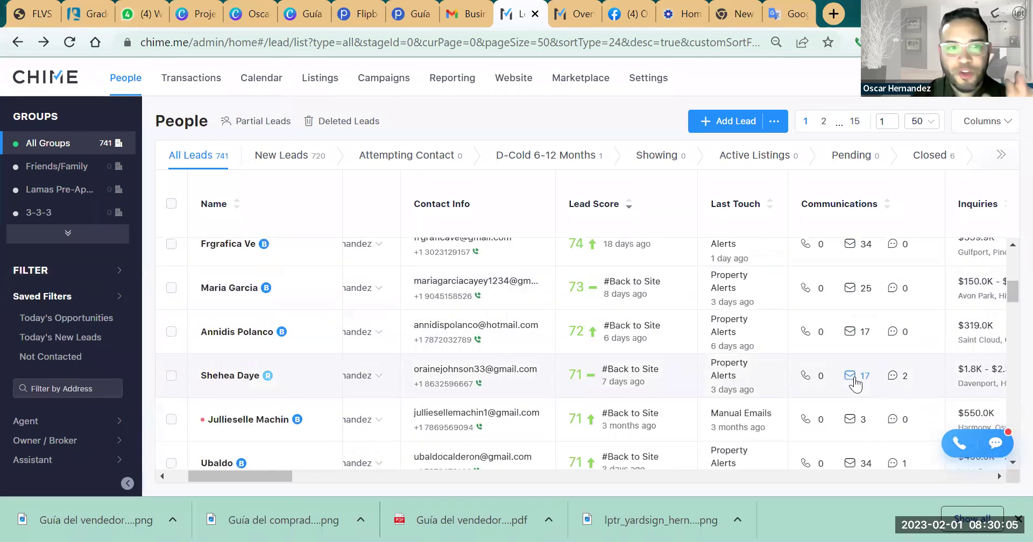